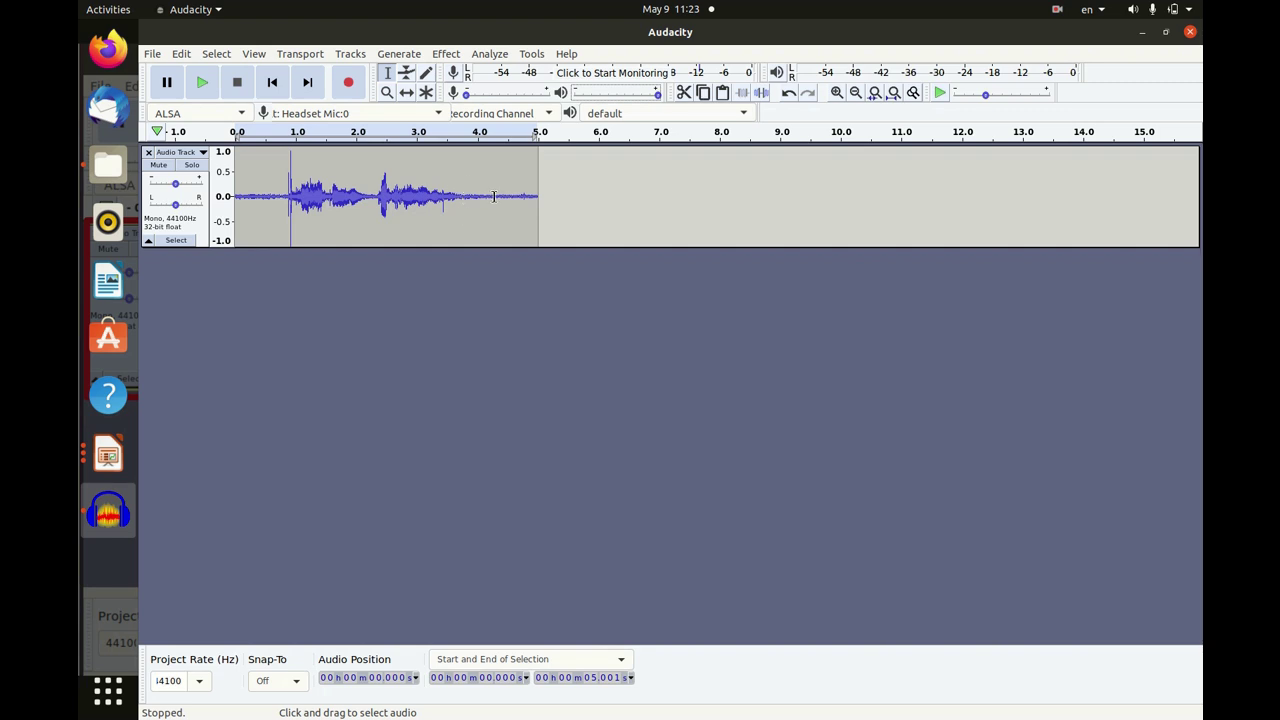
{"action": "left_click", "coordinate": [494, 196]}
{"action": "left_click_drag", "start_coordinate": [494, 196], "coordinate": [386, 176]}
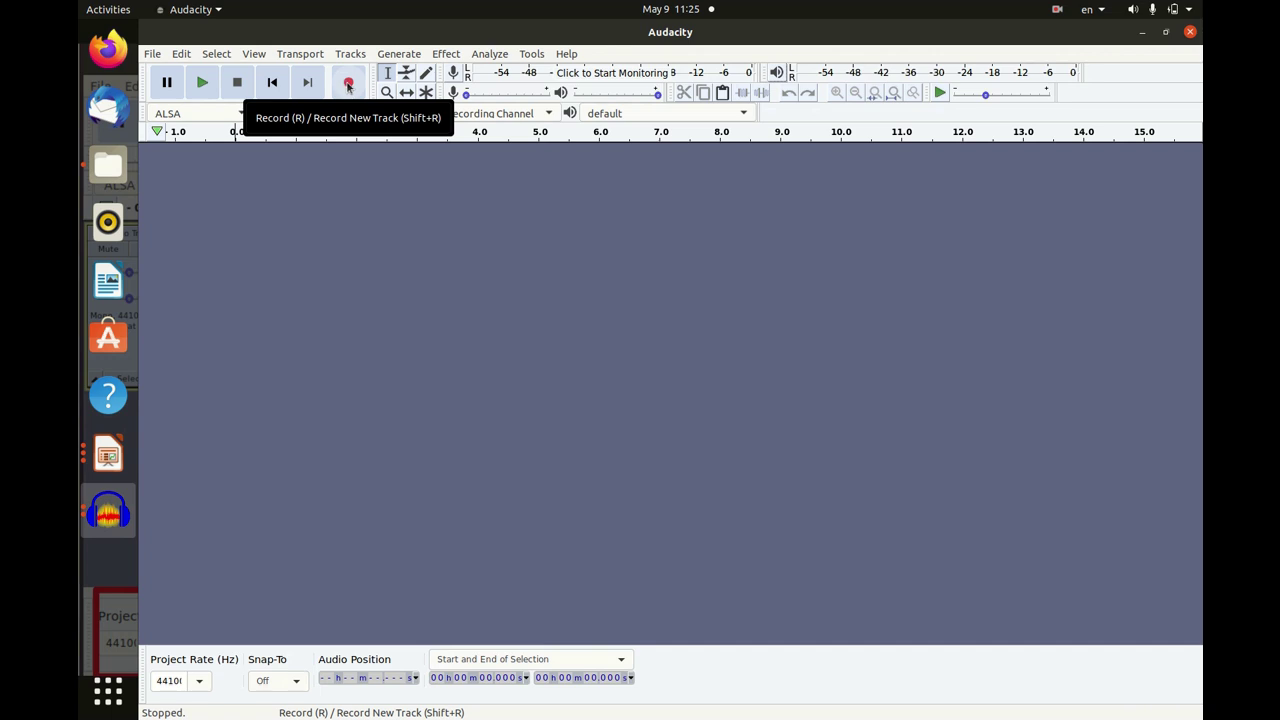
- Record a new mono audio track about 8.4 seconds long from the headset microphone
{"action": "left_click", "coordinate": [348, 84]}
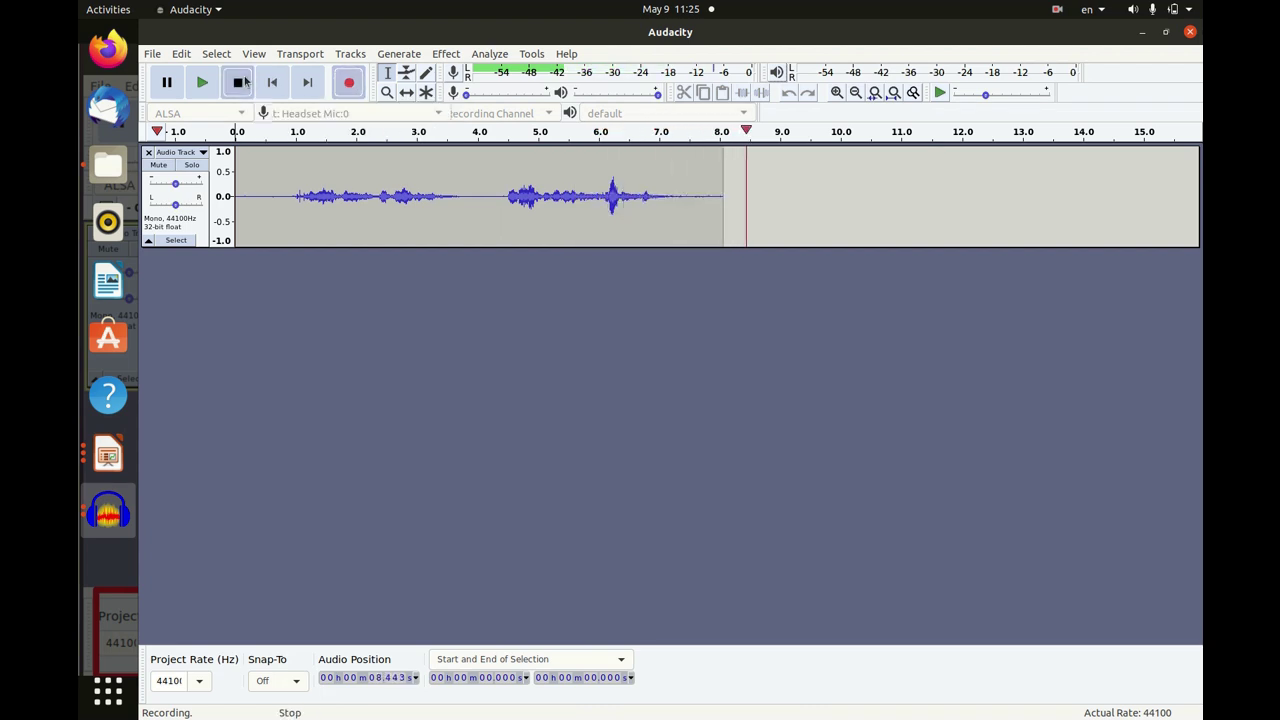
{"action": "left_click", "coordinate": [245, 82]}
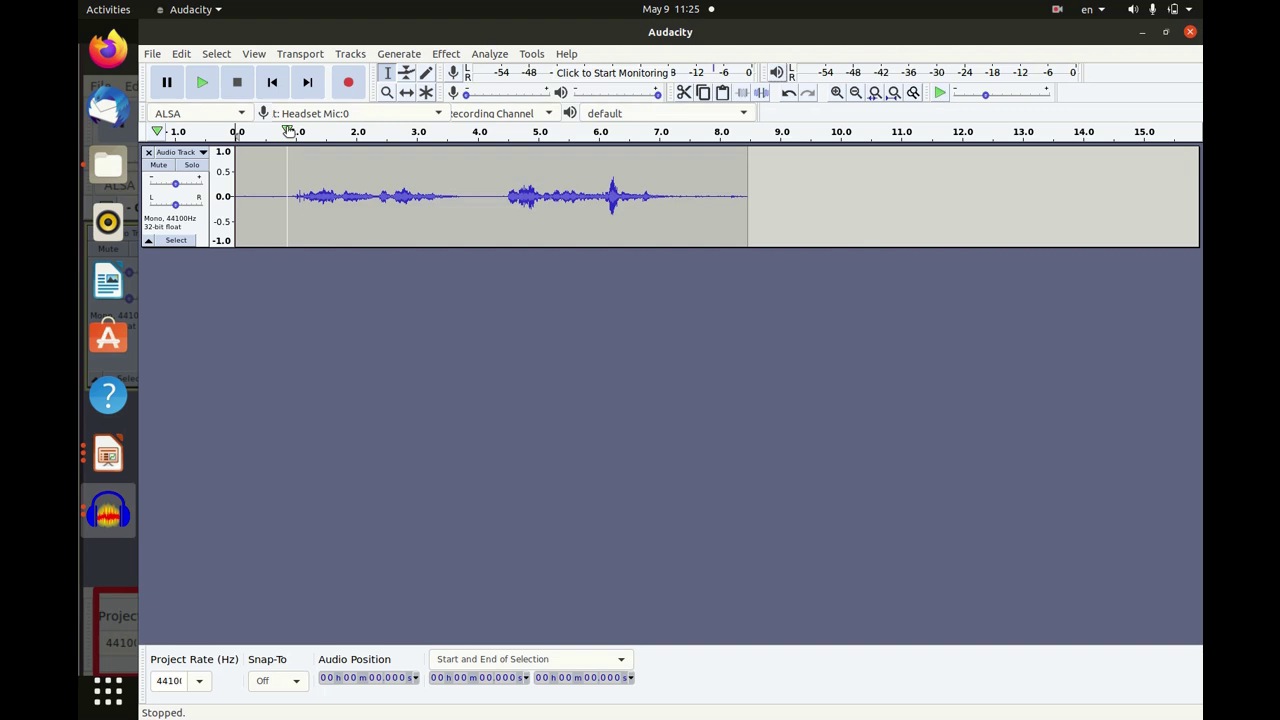
- Play back the recorded track from the start, pausing and resuming it, and leave it paused at about 3.2 seconds
{"action": "left_click", "coordinate": [201, 83]}
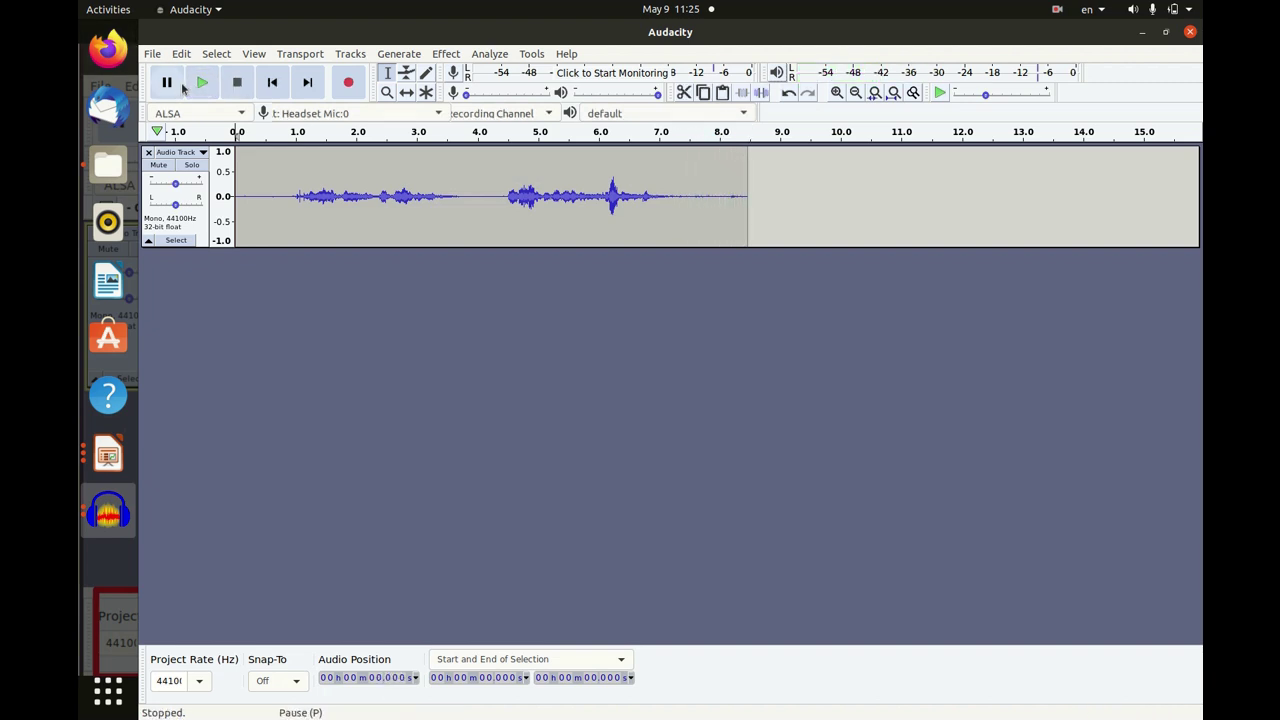
{"action": "left_click", "coordinate": [204, 83]}
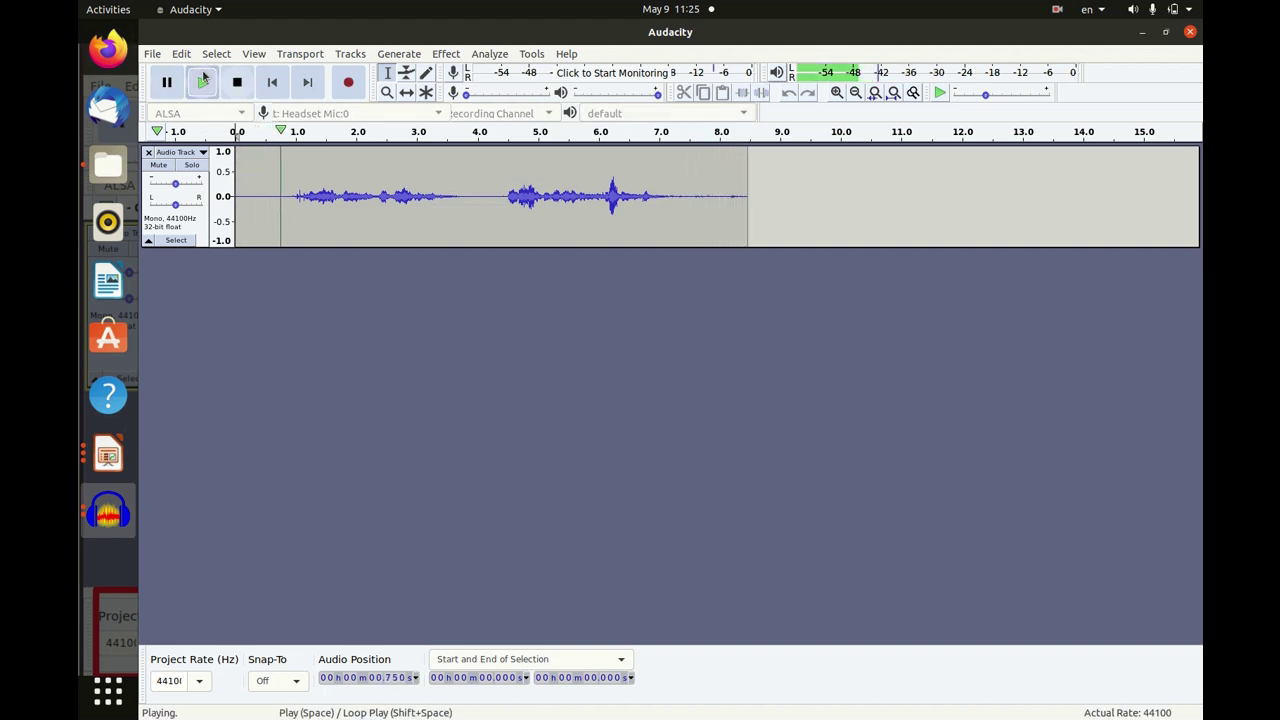
{"action": "left_click", "coordinate": [165, 86]}
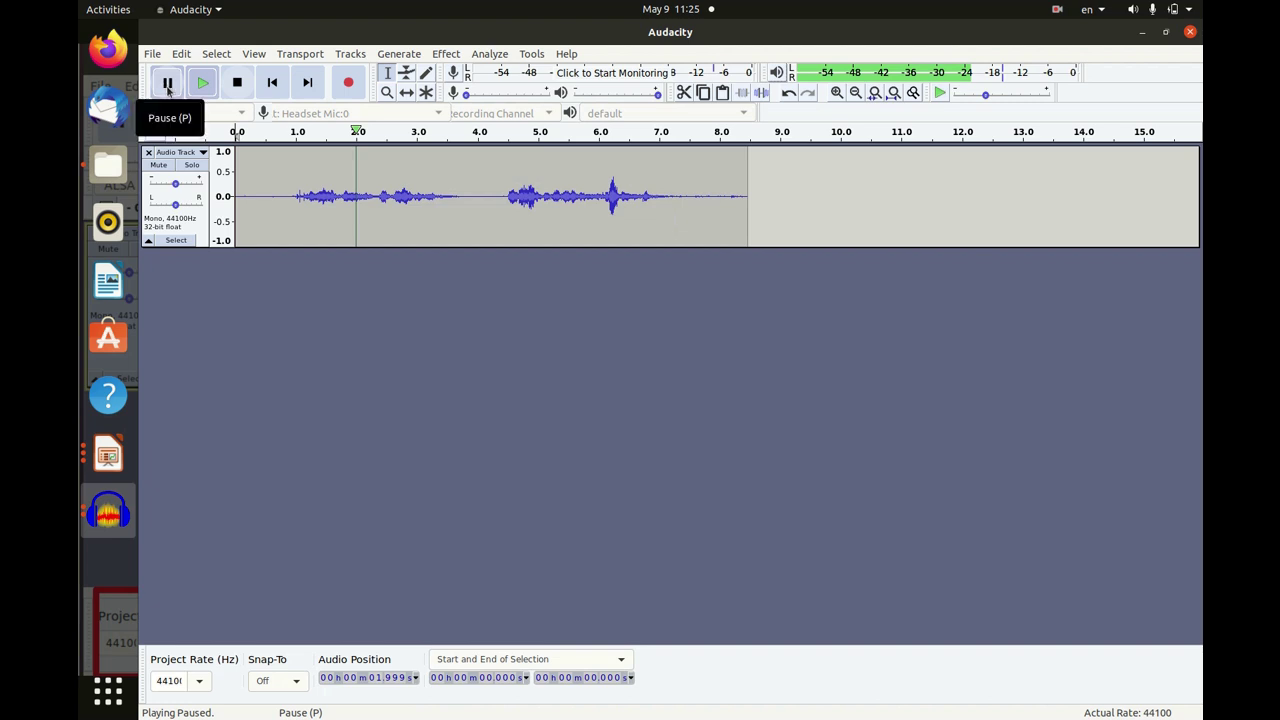
{"action": "left_click", "coordinate": [168, 86]}
{"action": "left_click", "coordinate": [168, 86]}
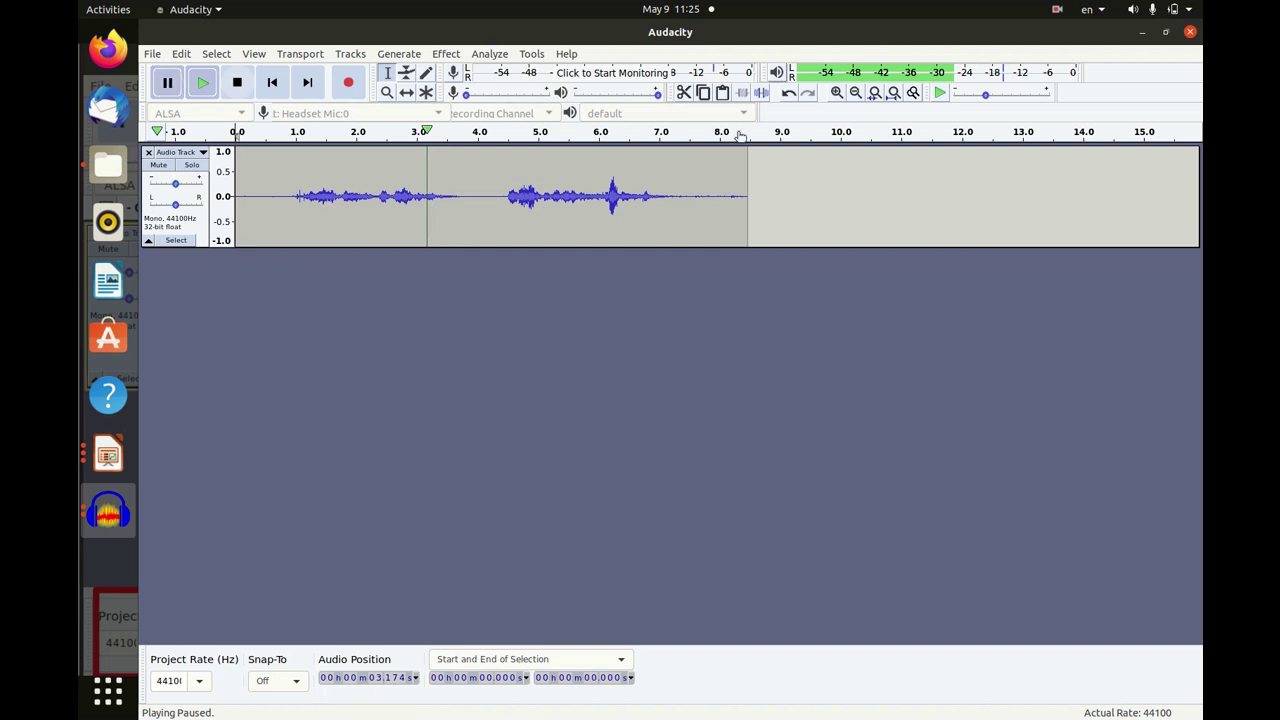
- Examine the recording's waveform in close-up from its start to about 3.6 seconds, and return to the view of the whole clip
{"action": "left_click", "coordinate": [836, 93]}
{"action": "left_click", "coordinate": [836, 93]}
{"action": "left_click", "coordinate": [836, 93]}
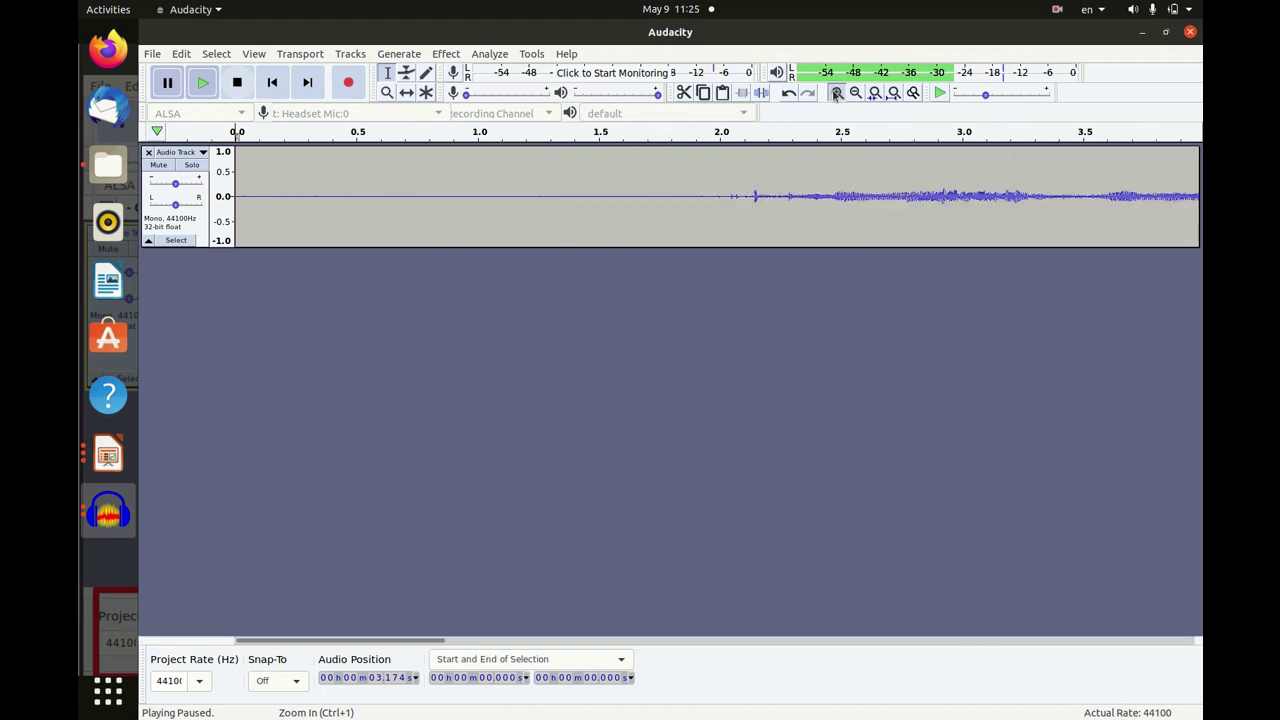
{"action": "left_click", "coordinate": [836, 93]}
{"action": "scroll", "coordinate": [903, 210], "scroll_direction": "right", "scroll_amount": 10}
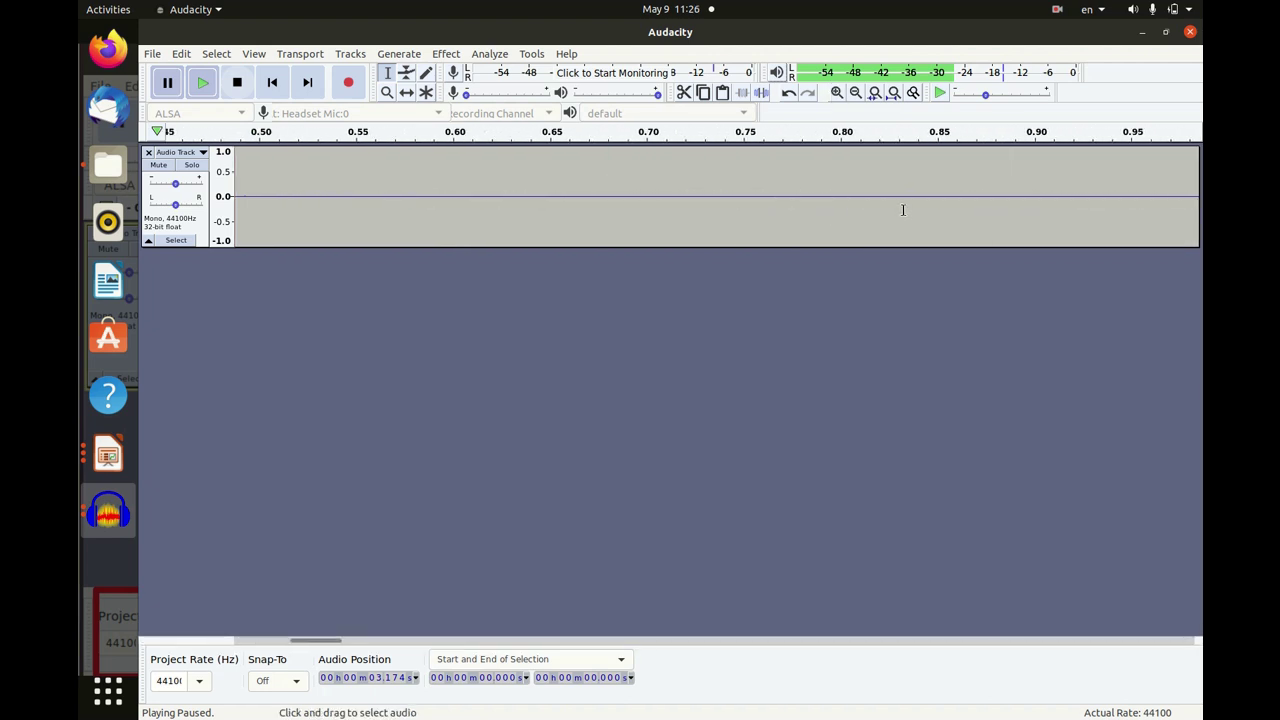
{"action": "scroll", "coordinate": [903, 210], "scroll_direction": "left", "scroll_amount": 3}
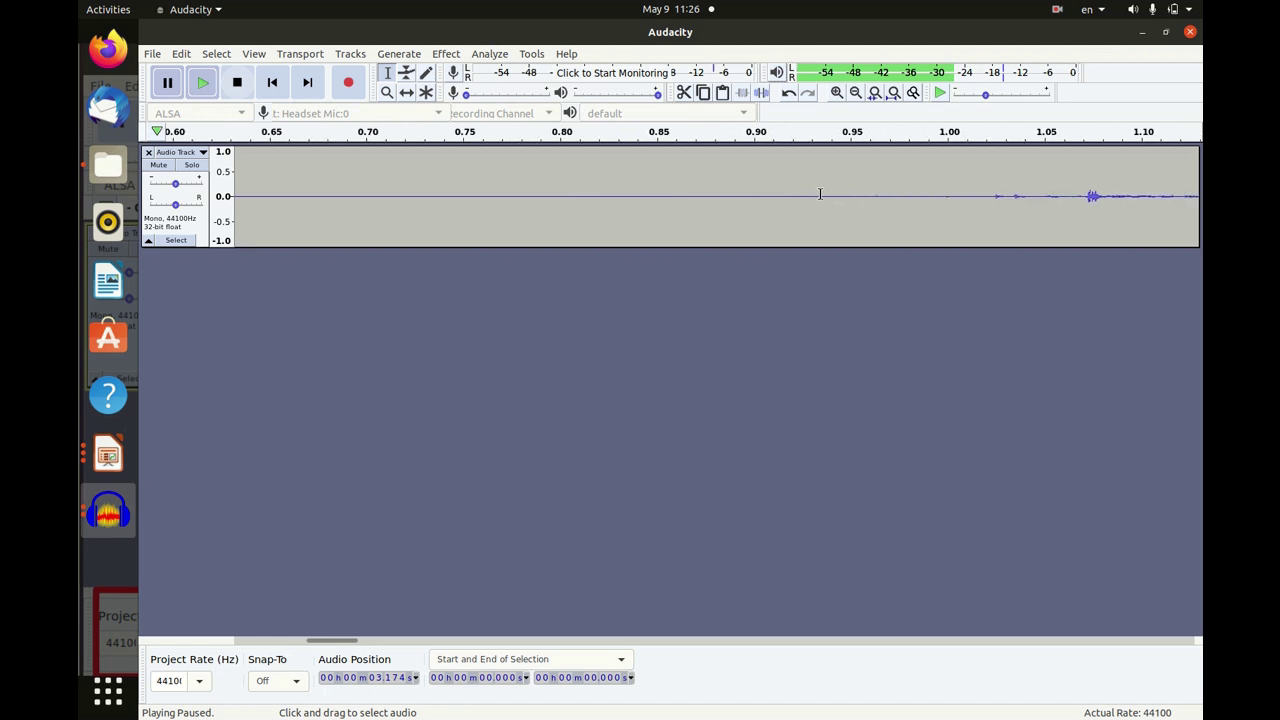
{"action": "scroll", "coordinate": [917, 178], "scroll_direction": "right", "scroll_amount": 12}
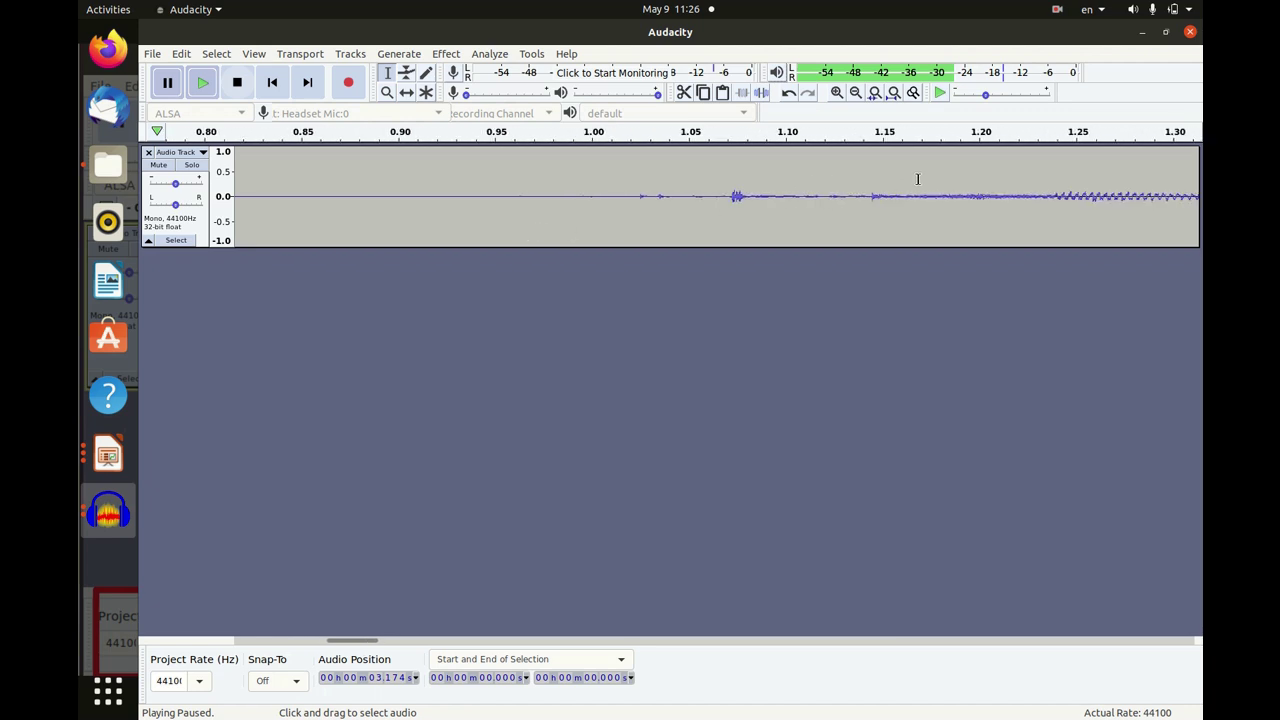
{"action": "scroll", "coordinate": [917, 178], "scroll_direction": "right", "scroll_amount": 1}
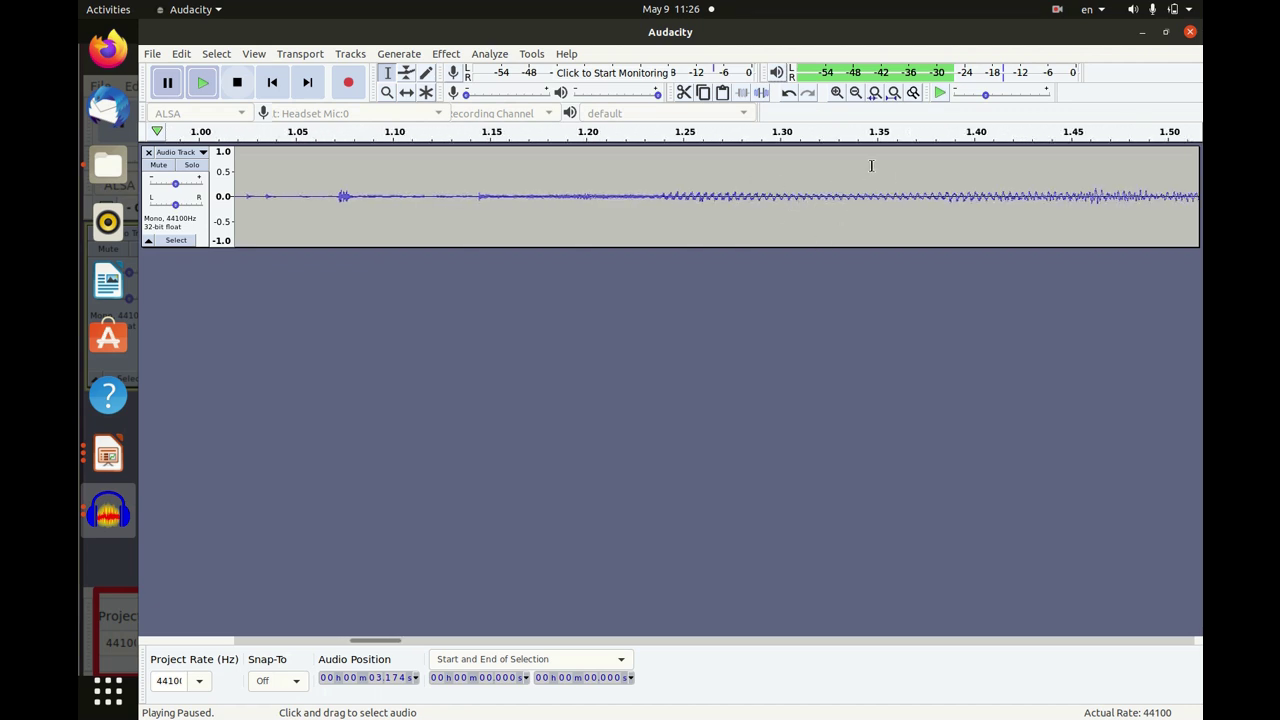
{"action": "scroll", "coordinate": [1021, 190], "scroll_direction": "right", "scroll_amount": 10}
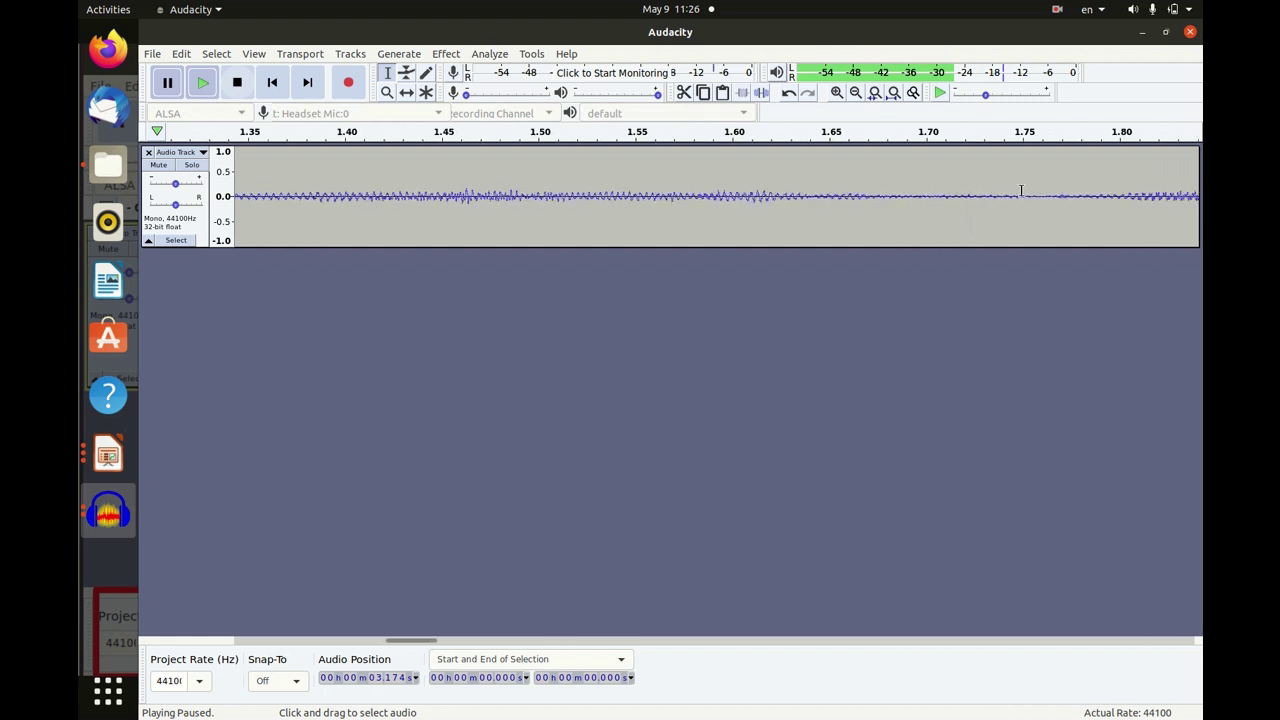
{"action": "scroll", "coordinate": [1021, 190], "scroll_direction": "right", "scroll_amount": 3}
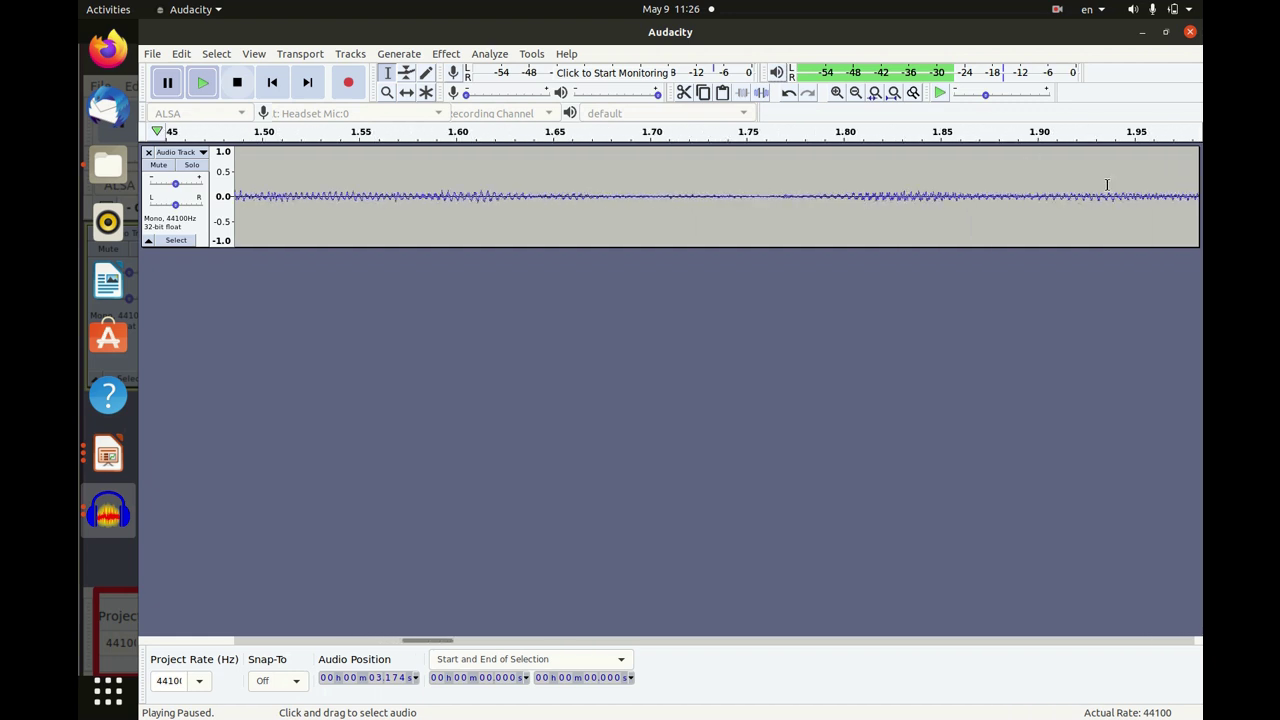
{"action": "scroll", "coordinate": [1158, 179], "scroll_direction": "right", "scroll_amount": 9}
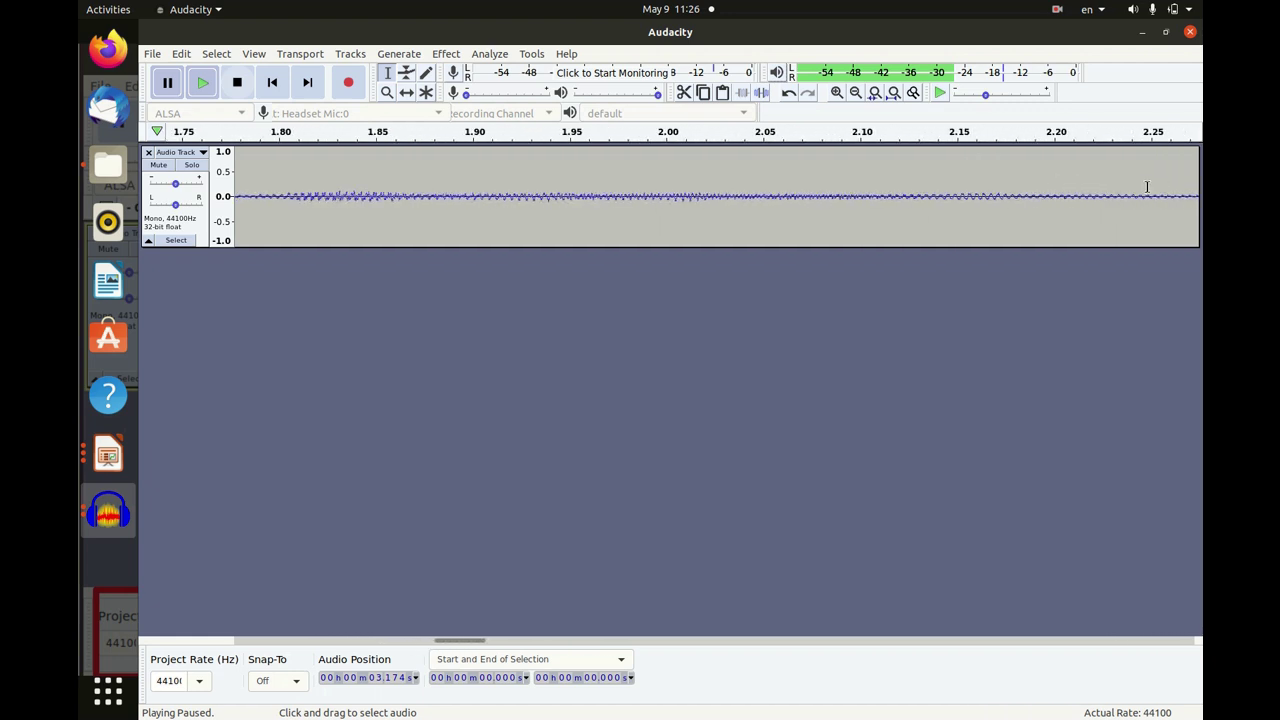
{"action": "scroll", "coordinate": [1014, 219], "scroll_direction": "right", "scroll_amount": 10}
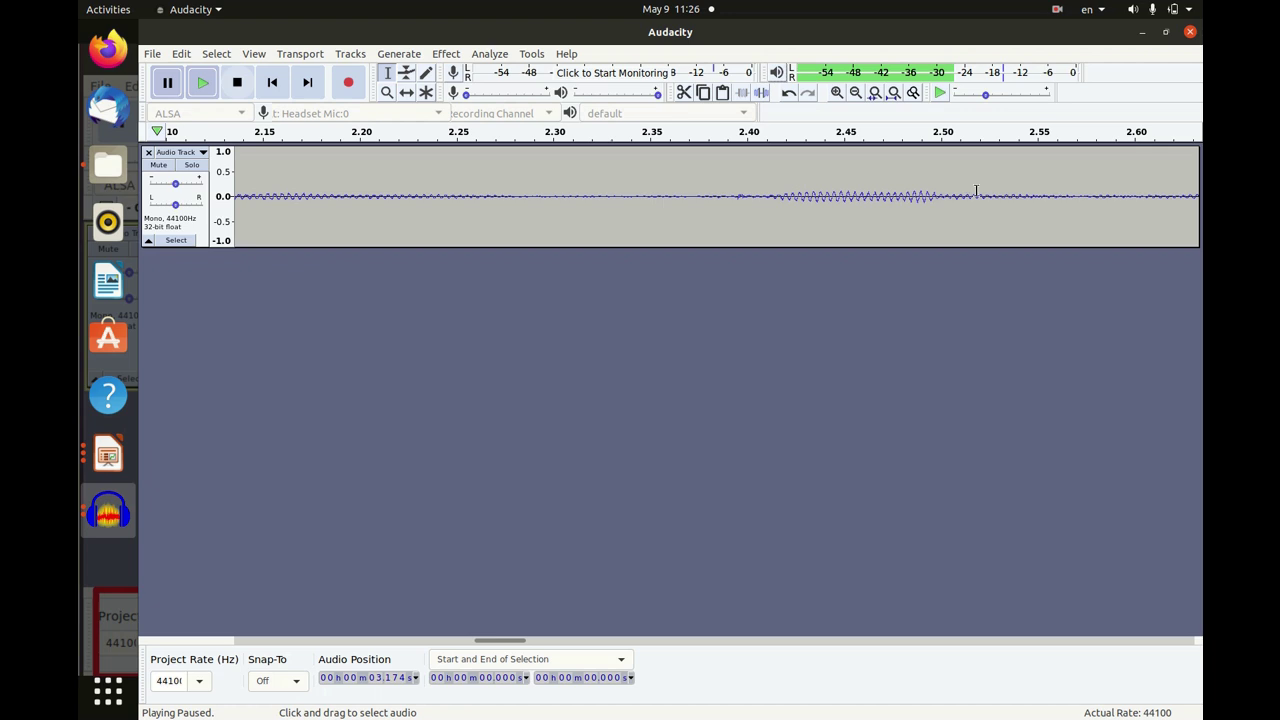
{"action": "scroll", "coordinate": [1080, 182], "scroll_direction": "right", "scroll_amount": 5}
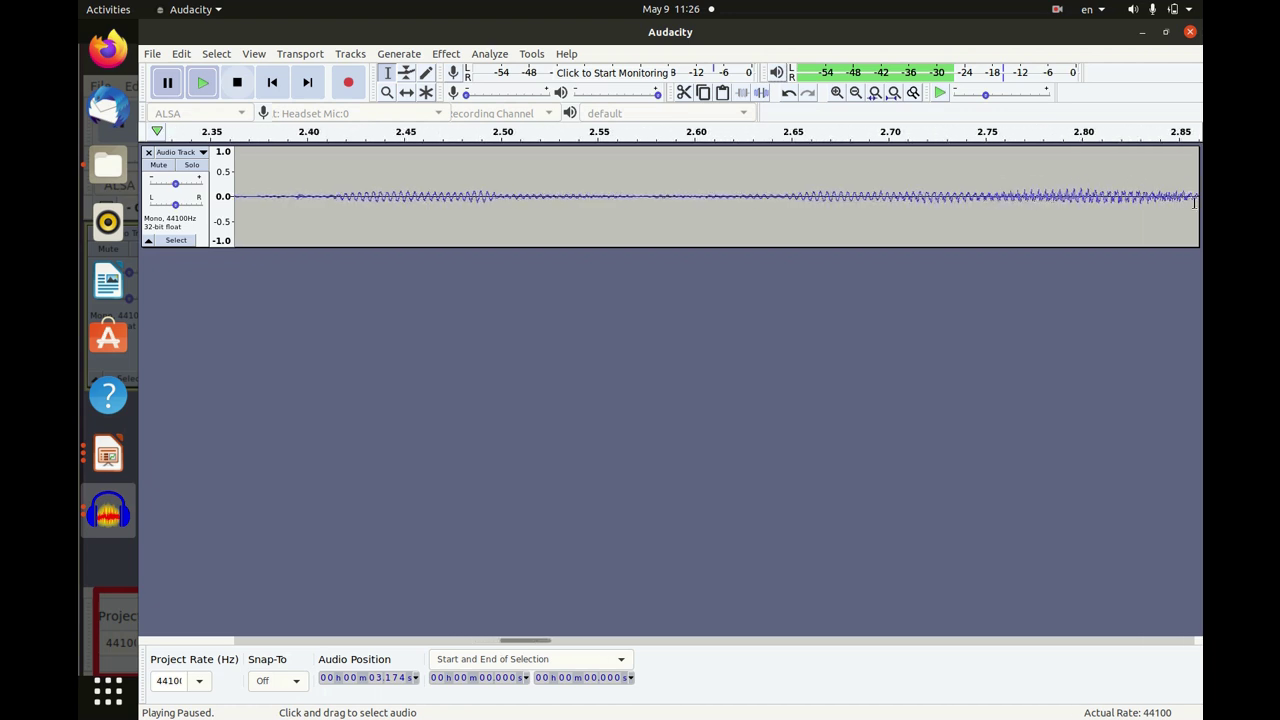
{"action": "scroll", "coordinate": [1194, 203], "scroll_direction": "right", "scroll_amount": 10}
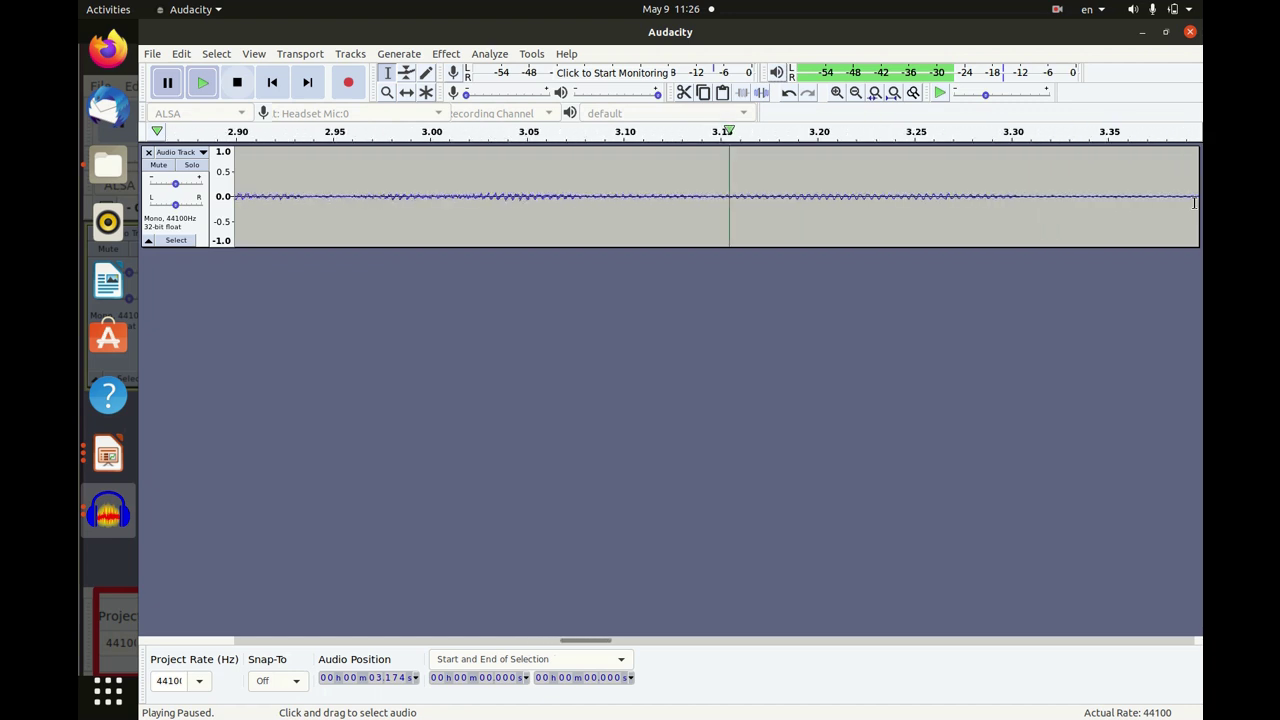
{"action": "scroll", "coordinate": [1194, 203], "scroll_direction": "right", "scroll_amount": 4}
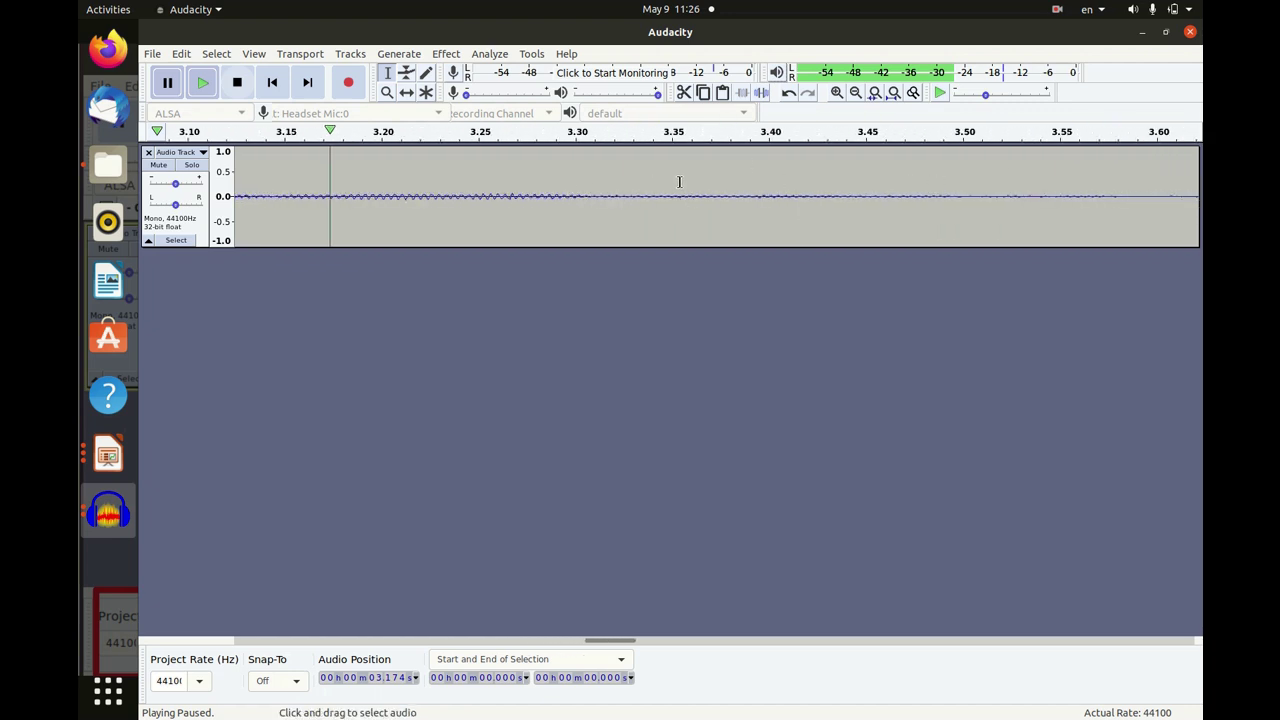
{"action": "left_click", "coordinate": [855, 92]}
{"action": "left_click", "coordinate": [855, 92]}
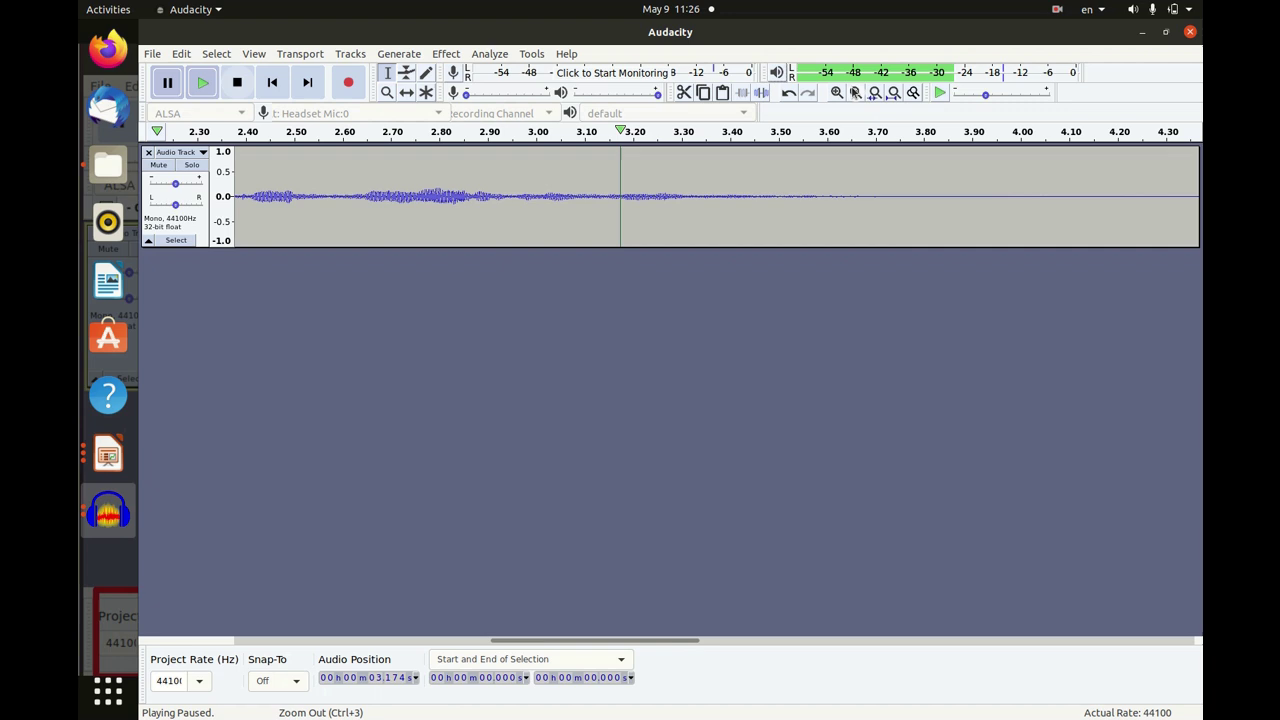
{"action": "left_click", "coordinate": [855, 92]}
{"action": "left_click", "coordinate": [855, 92]}
{"action": "left_click", "coordinate": [855, 92]}
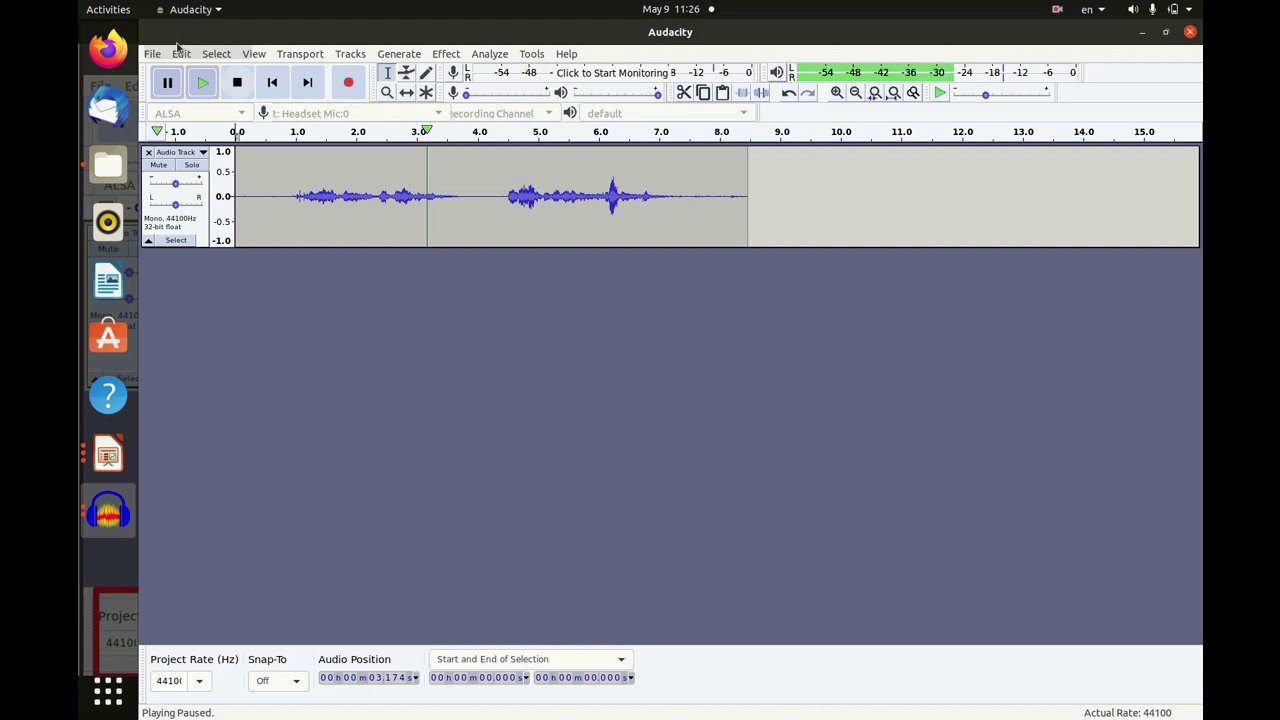
- Save the recording as an Audacity project named "first" in the Documents folder
{"action": "left_click", "coordinate": [147, 56]}
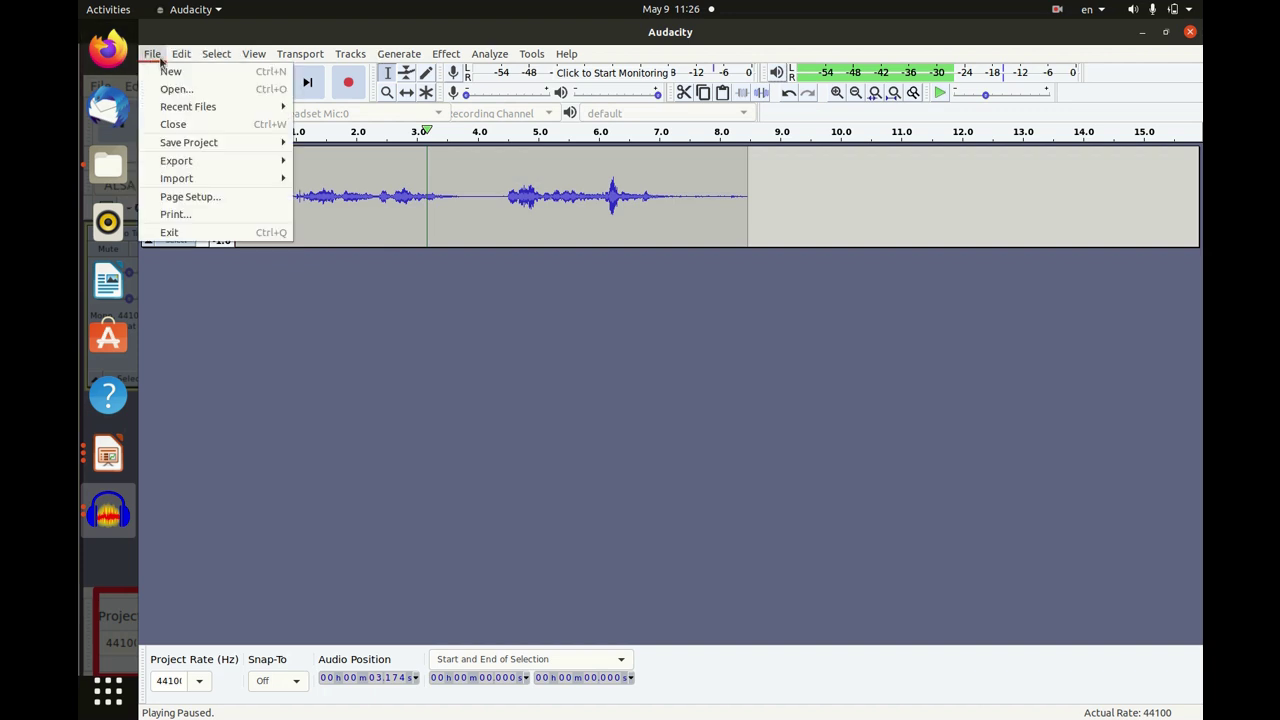
{"action": "mouse_move", "coordinate": [179, 146]}
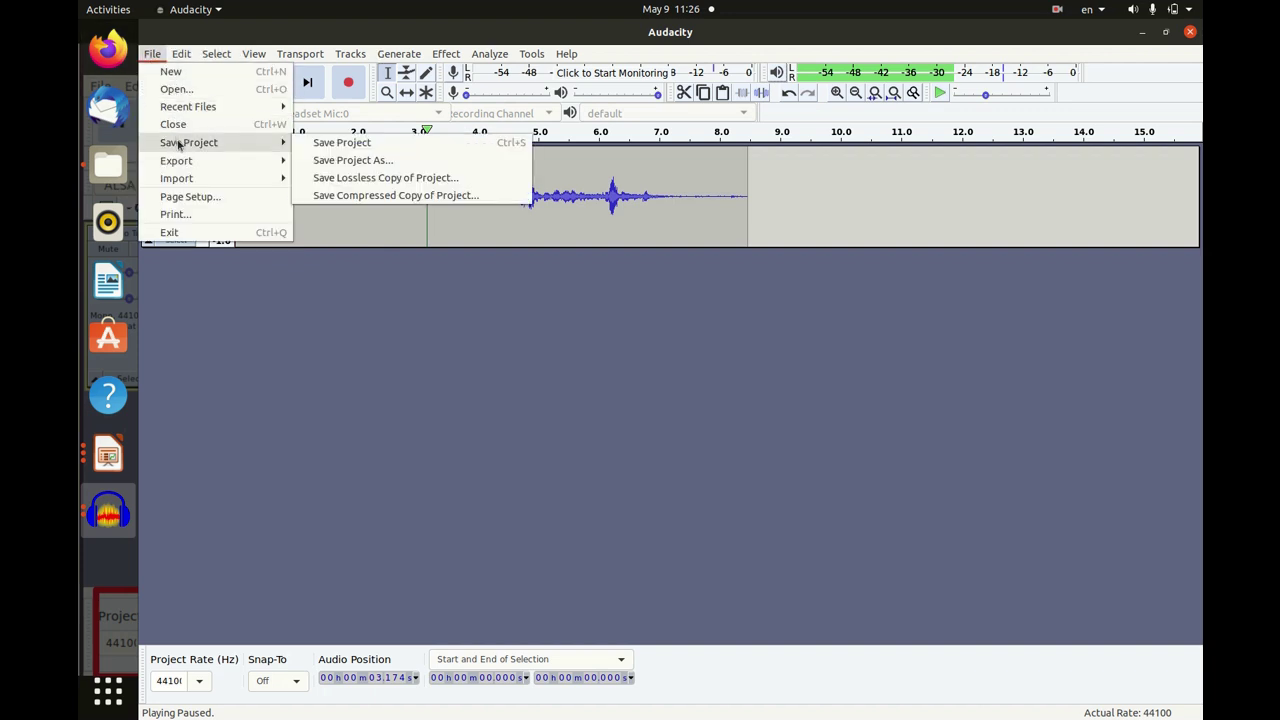
{"action": "left_click", "coordinate": [314, 143]}
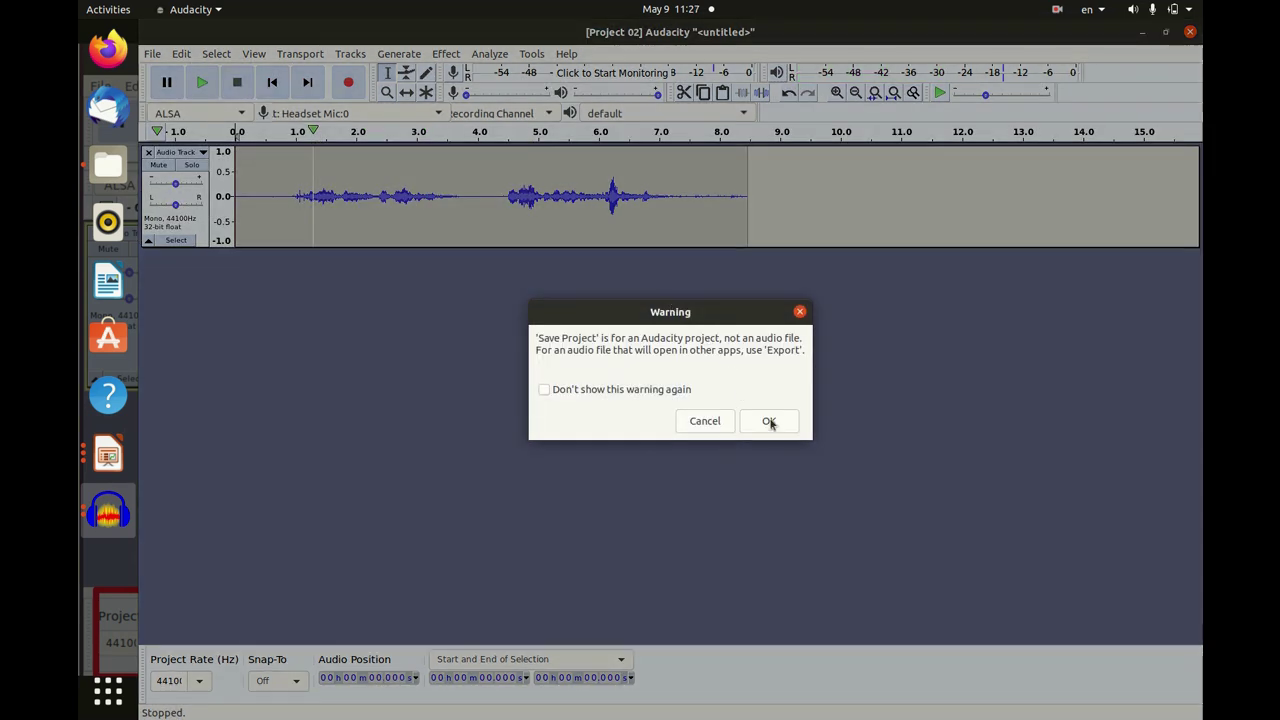
{"action": "left_click", "coordinate": [774, 424]}
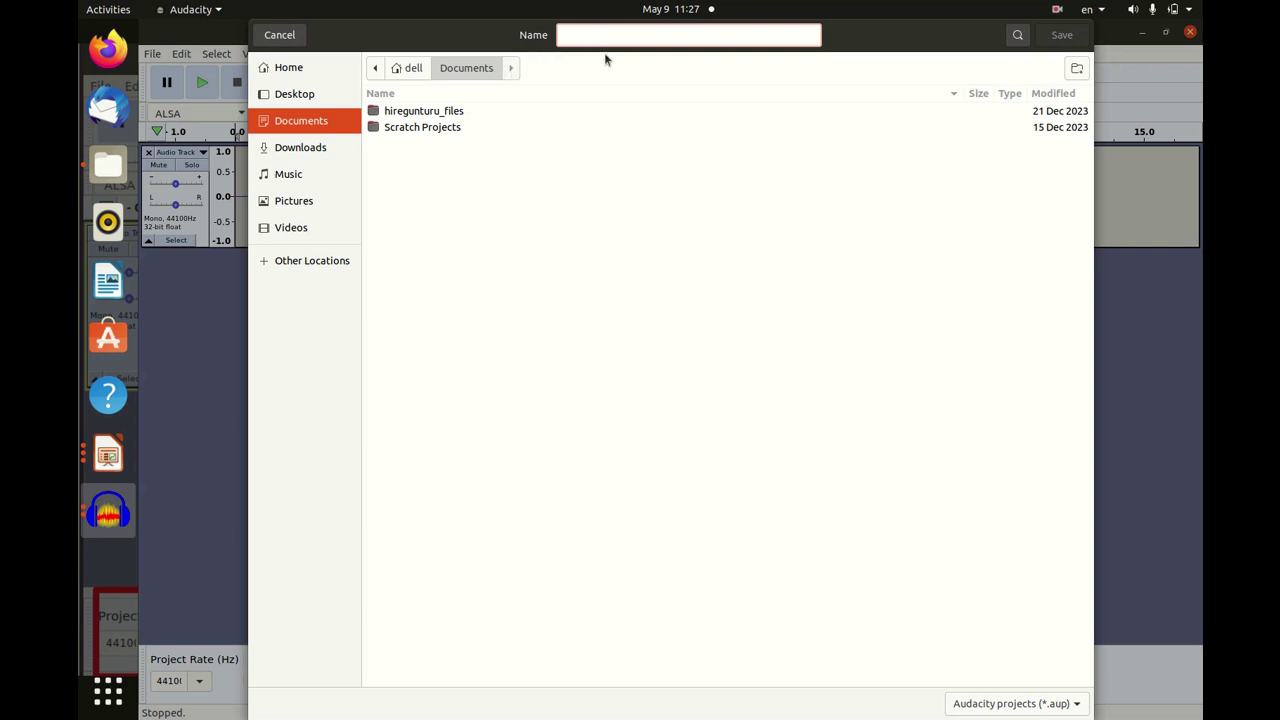
{"action": "type", "text": "first"}
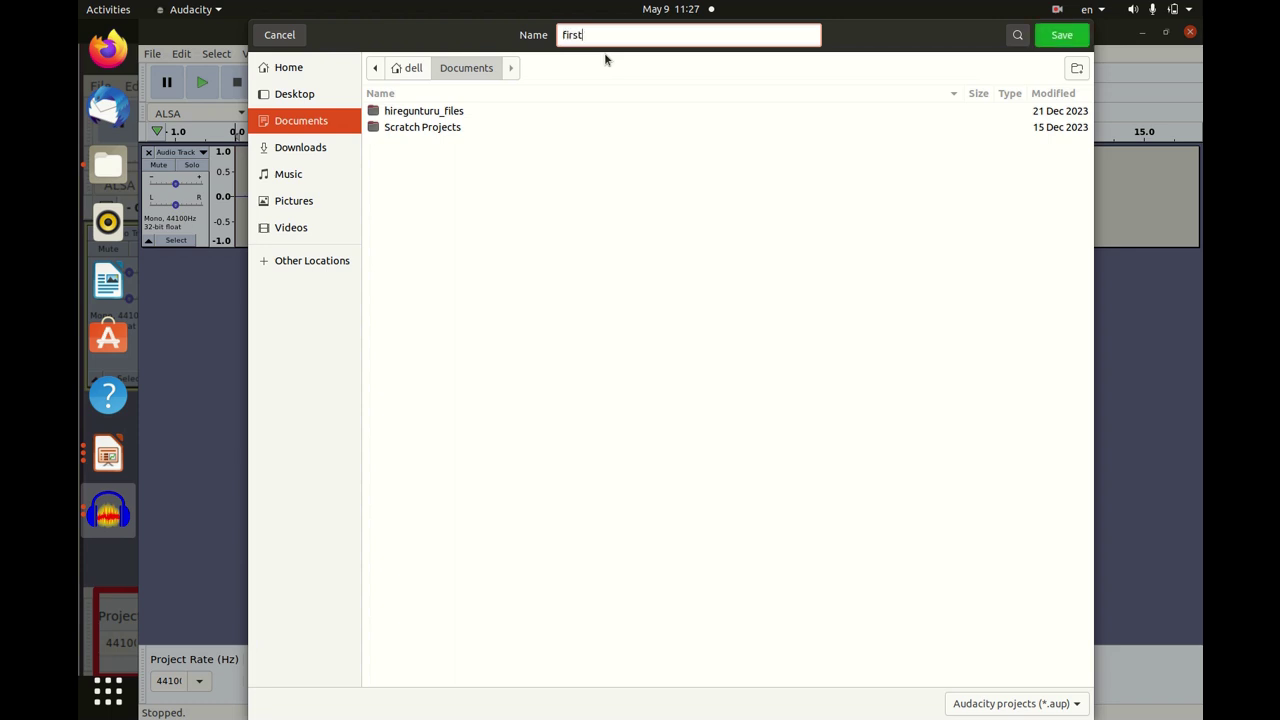
{"action": "left_click", "coordinate": [1080, 40]}
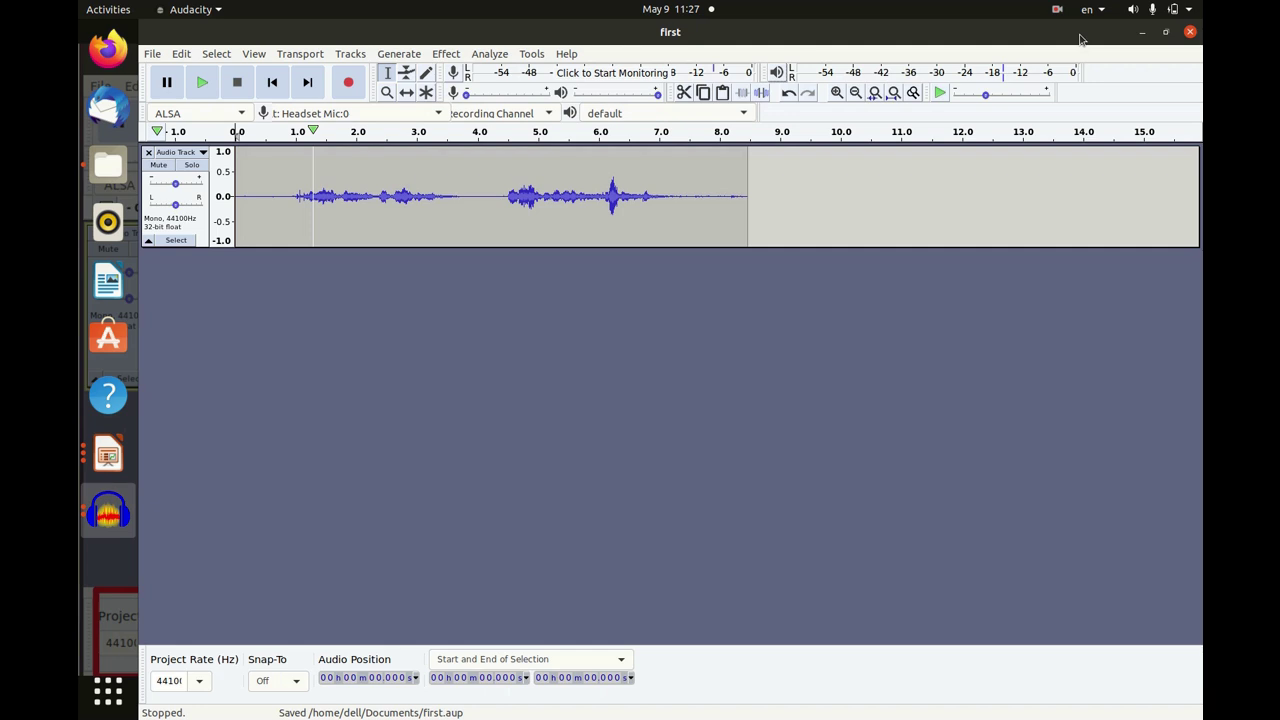